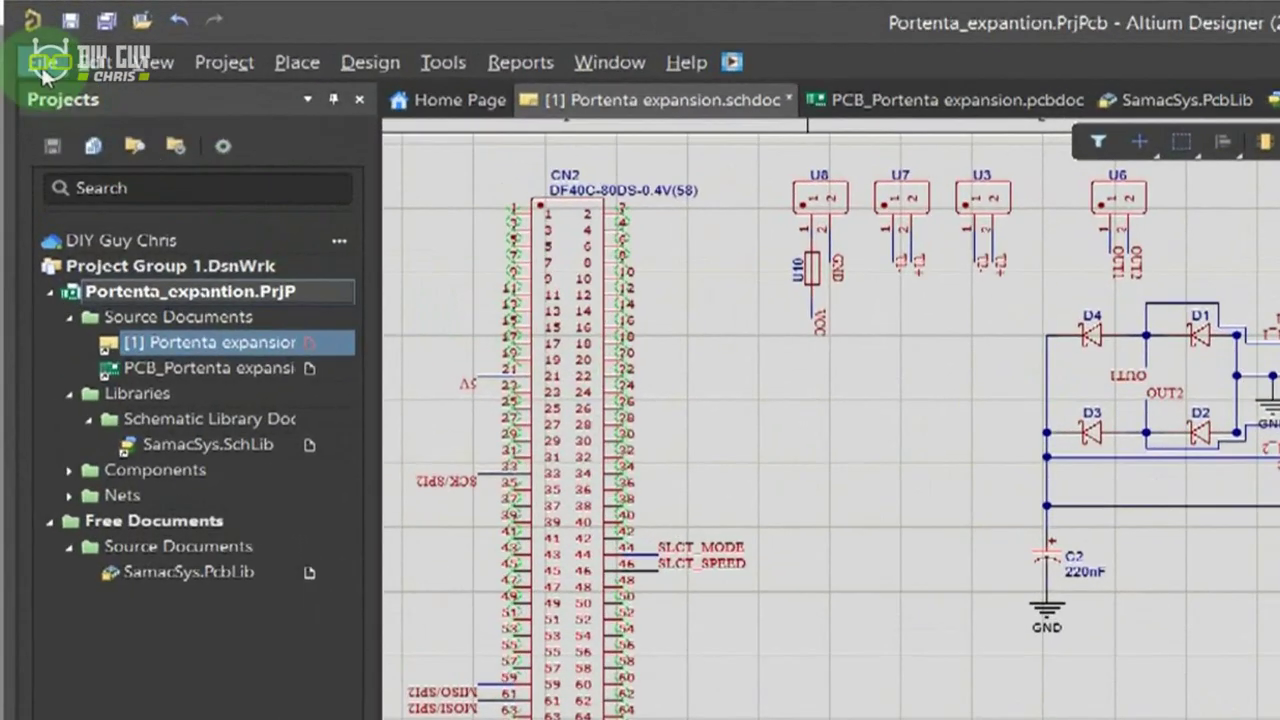
Step: Search the component models for max6675 and add the MAX6675ISA part to the design
click(22, 37)
click(91, 100)
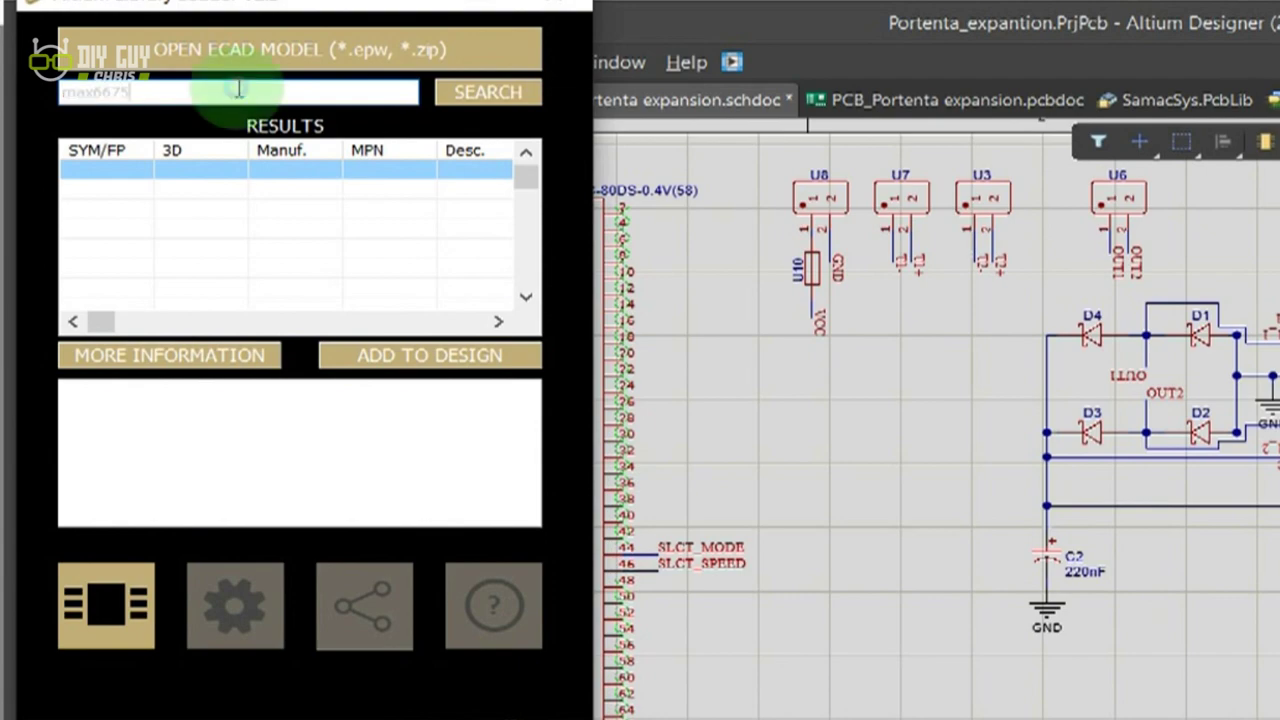
key(Return)
click(264, 172)
click(432, 357)
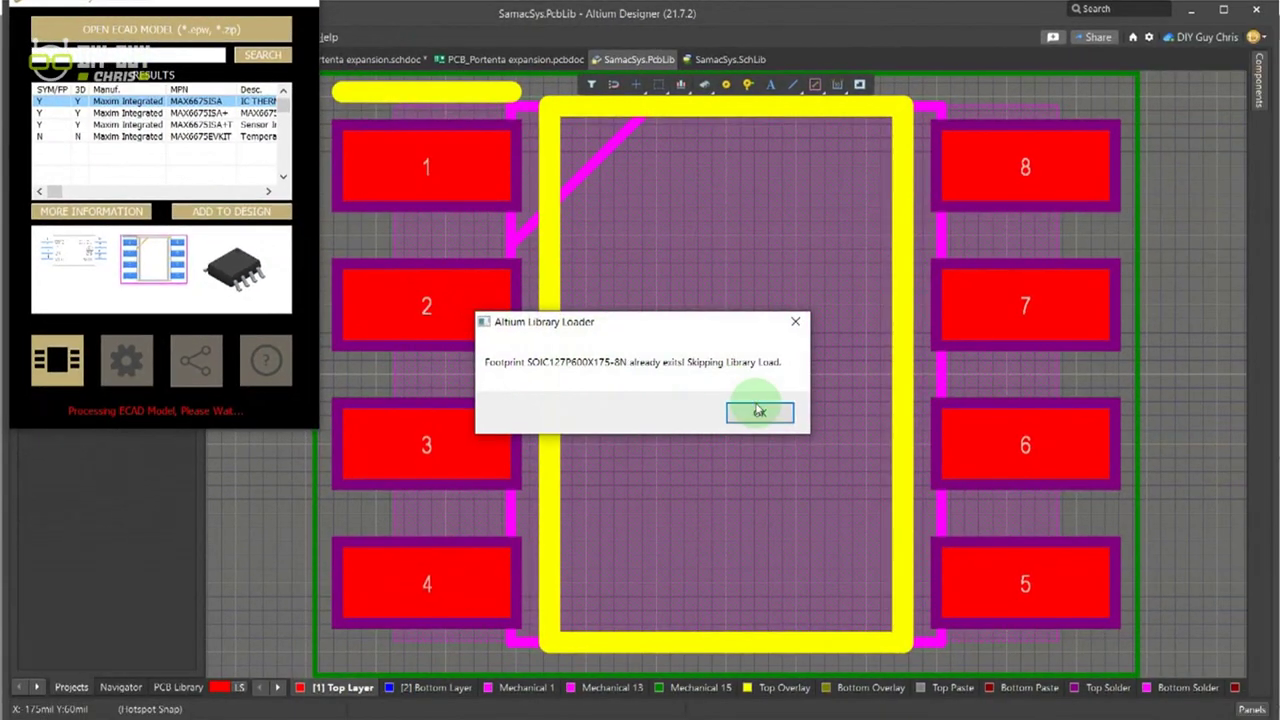
click(757, 409)
click(700, 424)
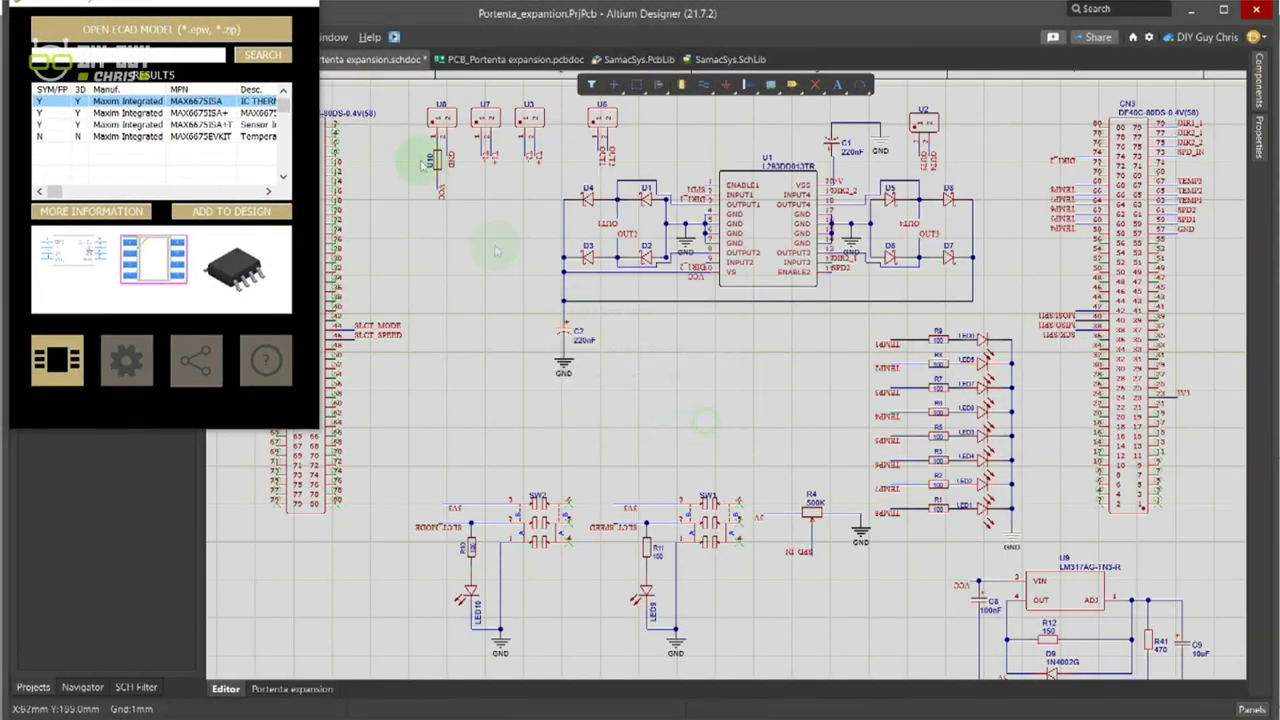
Step: Check the imported MAX6675ISA footprint and symbol, then place the symbol on the schematic
click(306, 6)
click(640, 59)
click(728, 59)
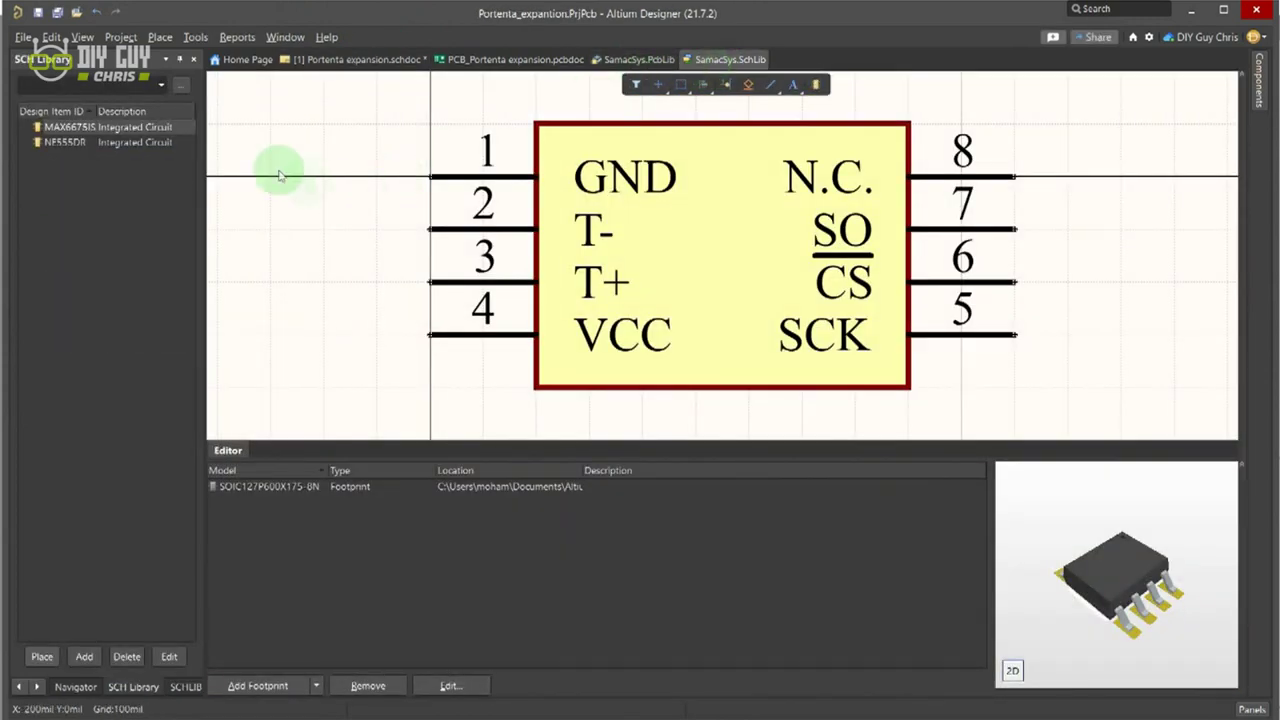
click(44, 657)
Step: Label the MAX6675ISA pins, attaching SCK/SPI1 to pin 5
ctrl+scroll(957, 299, up, 5)
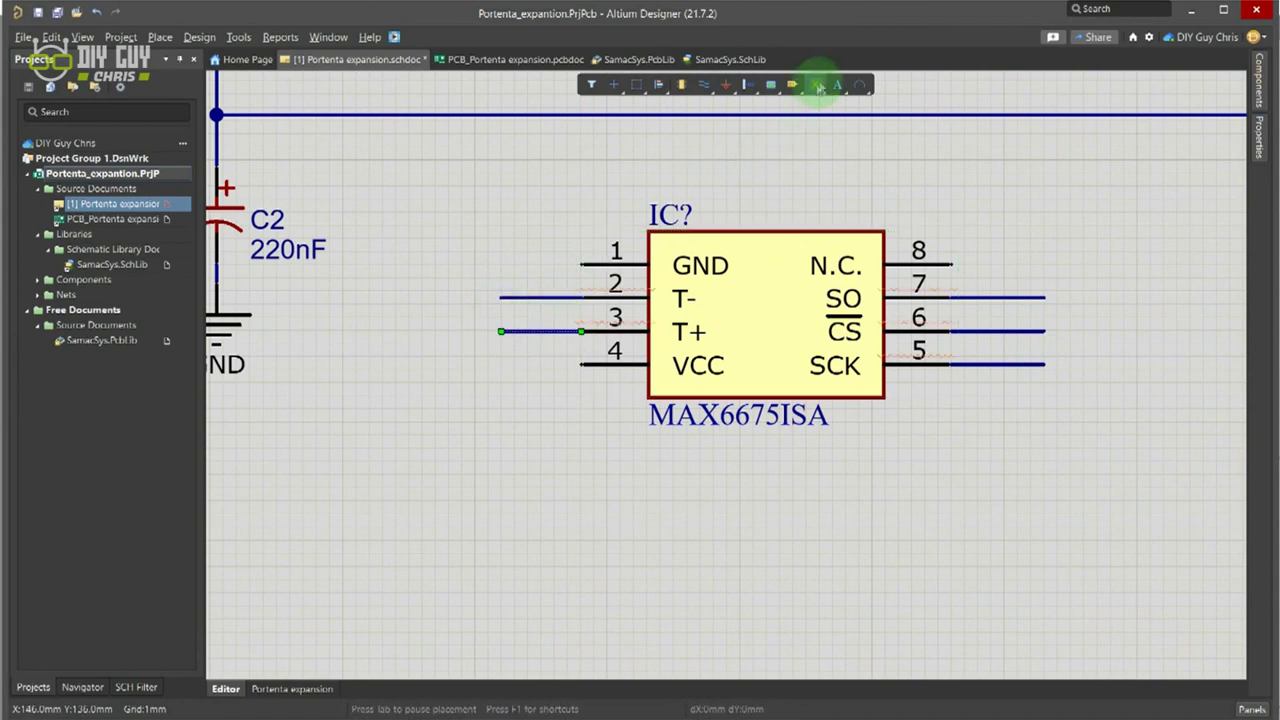
ctrl+scroll(951, 264, up, 3)
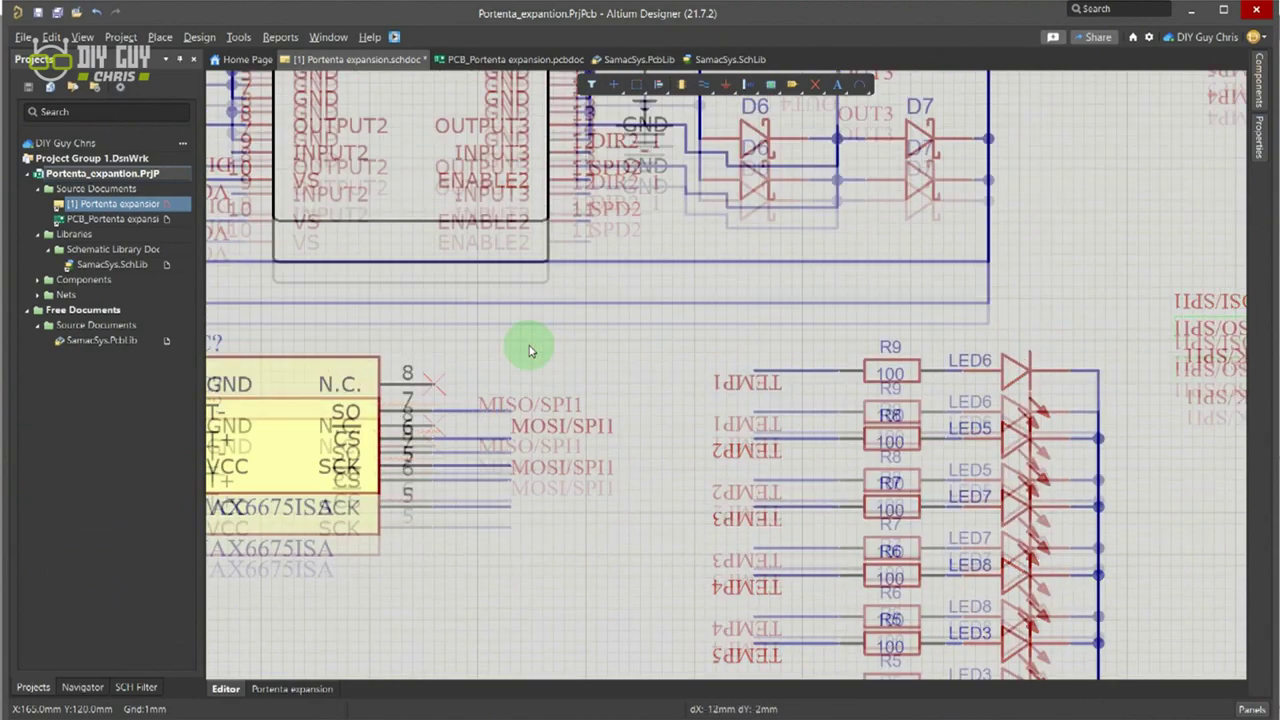
ctrl+scroll(550, 345, up, 5)
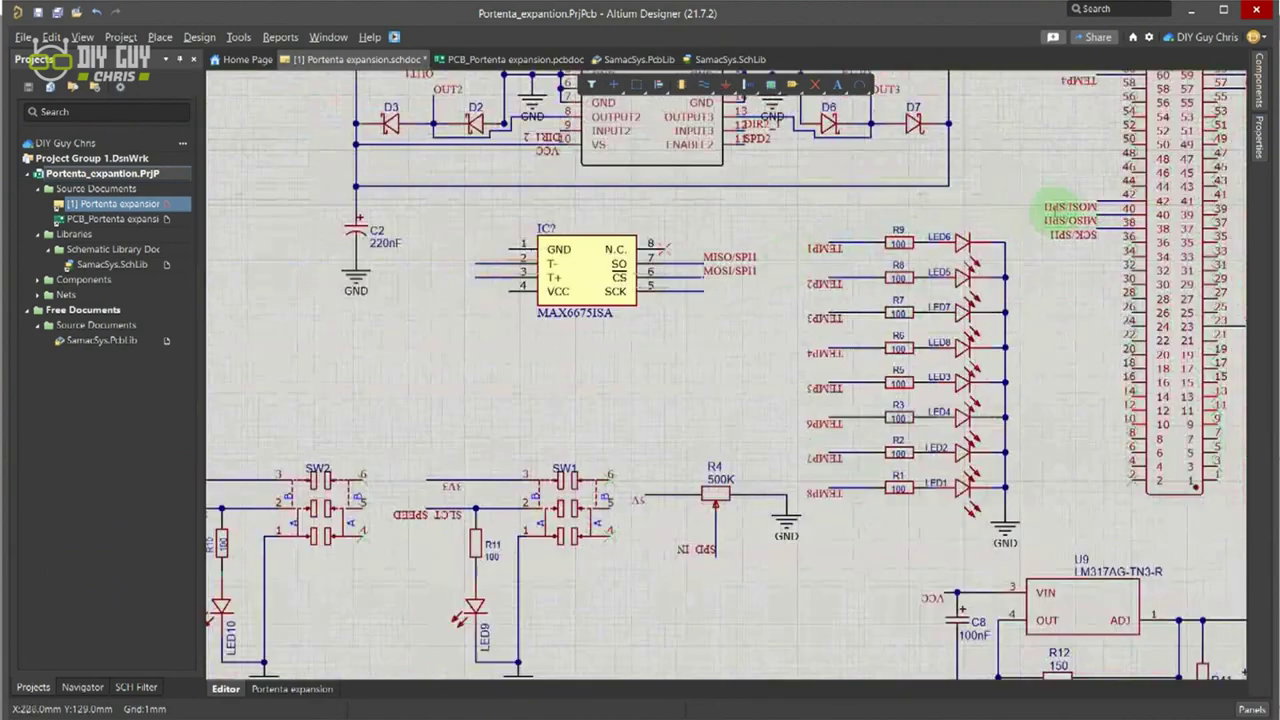
ctrl+scroll(1055, 210, up, 3)
ctrl+scroll(1043, 229, down, 2)
ctrl+scroll(586, 294, up, 3)
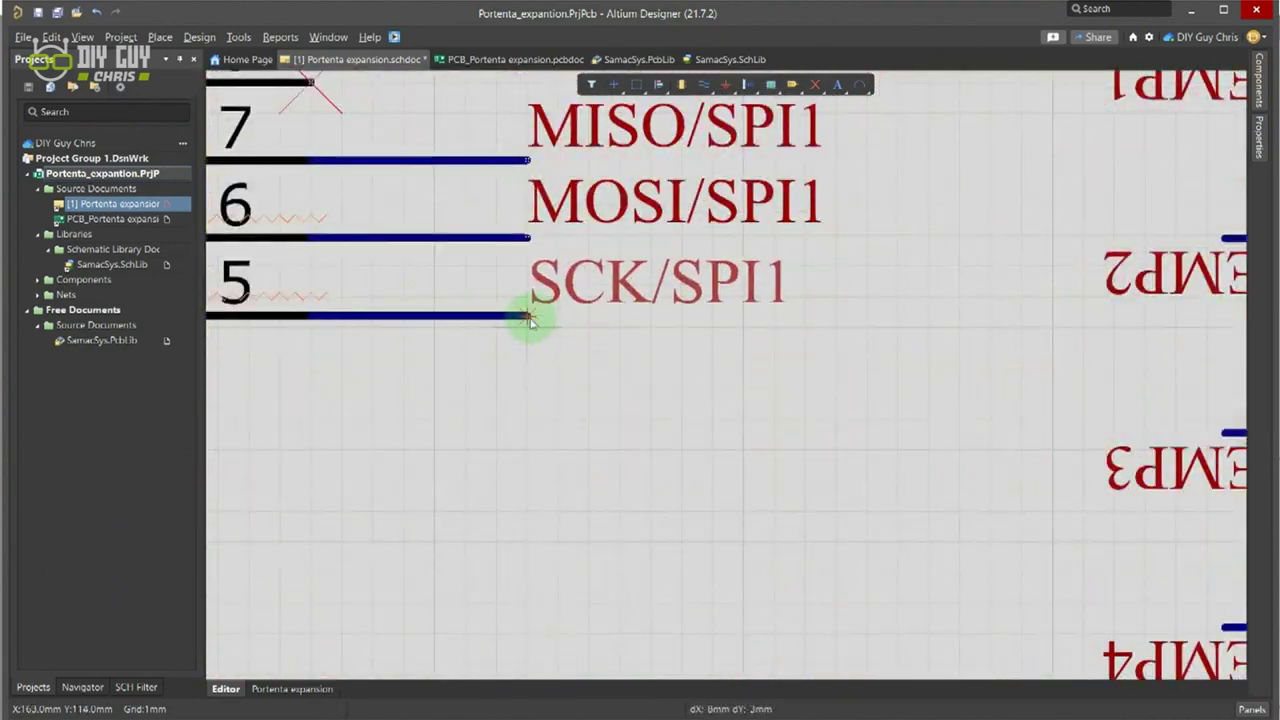
click(533, 318)
Step: Place a second copy of the MAX6675ISA below the first
ctrl+scroll(533, 318, down, 2)
ctrl+scroll(445, 487, up, 3)
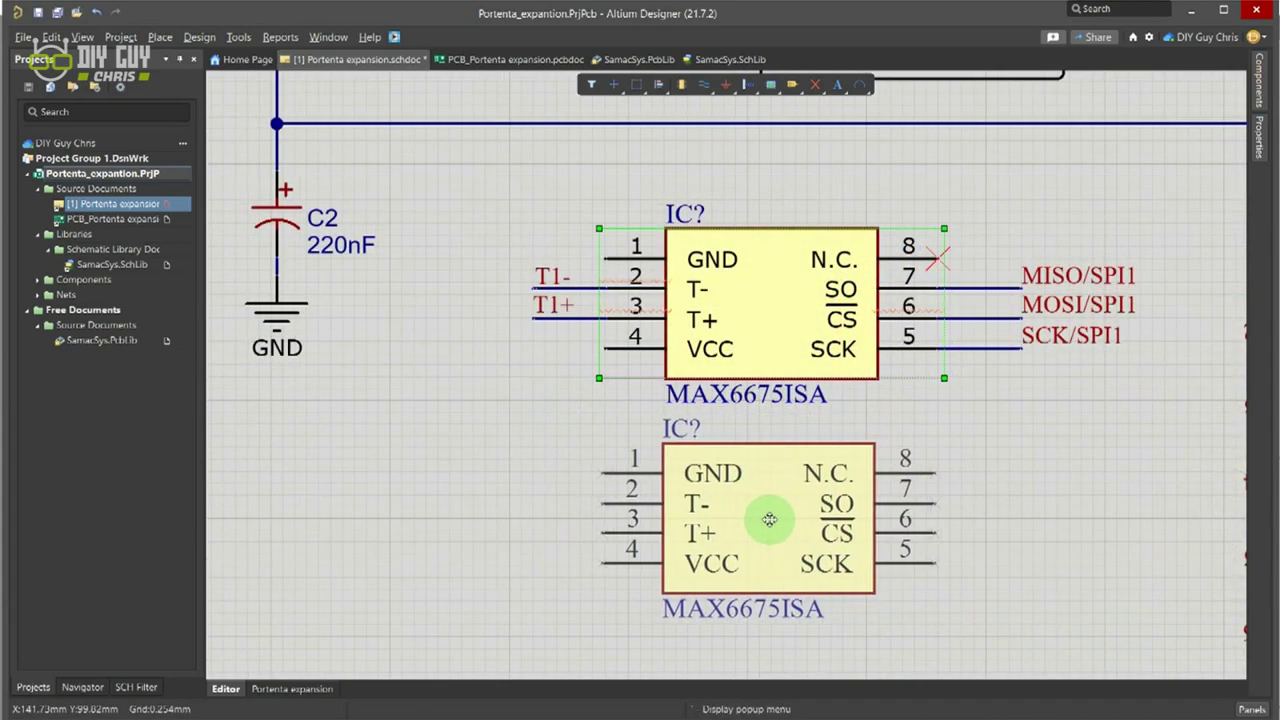
click(769, 519)
Step: Place a 100nF capacitor beside each MAX6675ISA, rotating the second one
ctrl+scroll(865, 437, down, 4)
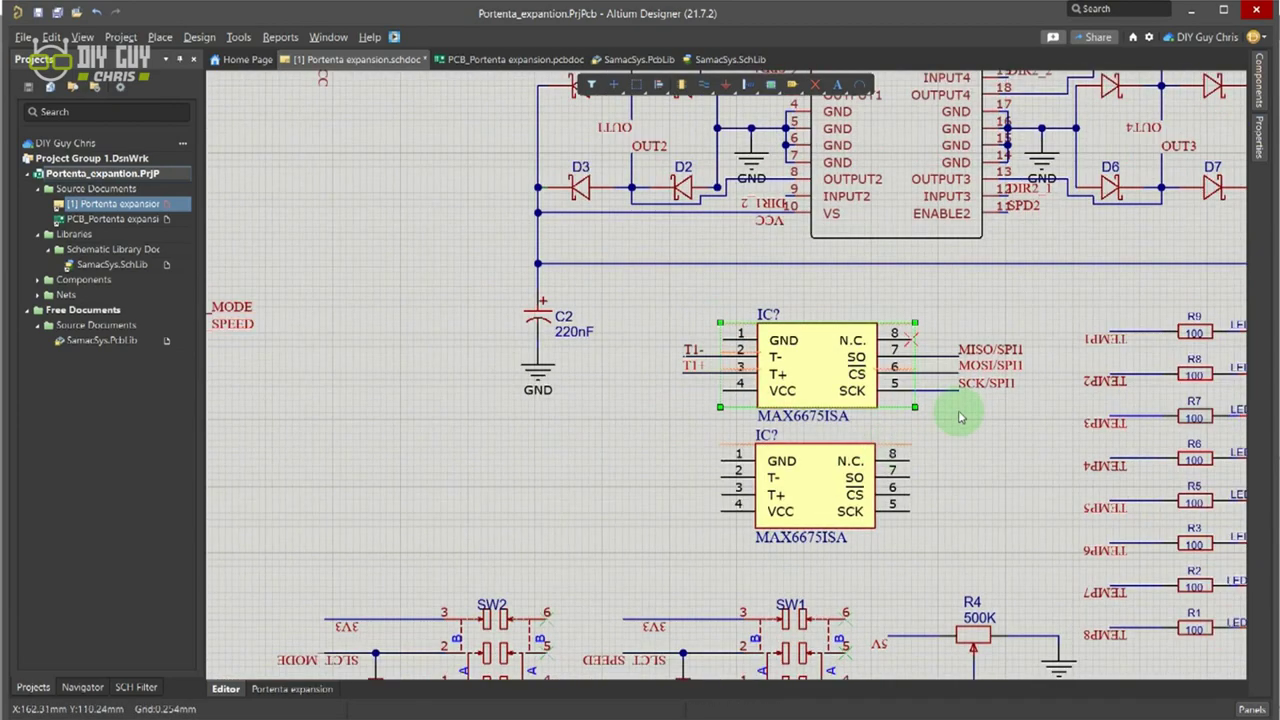
ctrl+scroll(449, 380, up, 3)
ctrl+scroll(480, 238, up, 5)
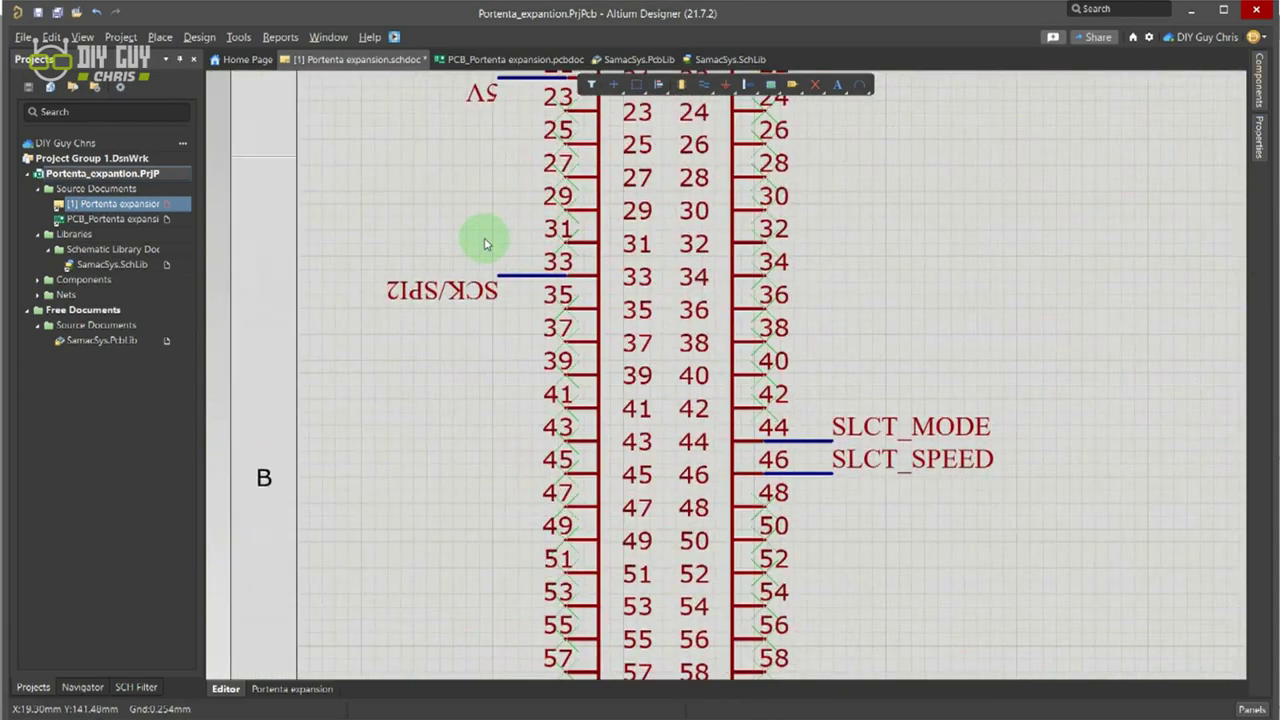
ctrl+scroll(509, 257, down, 3)
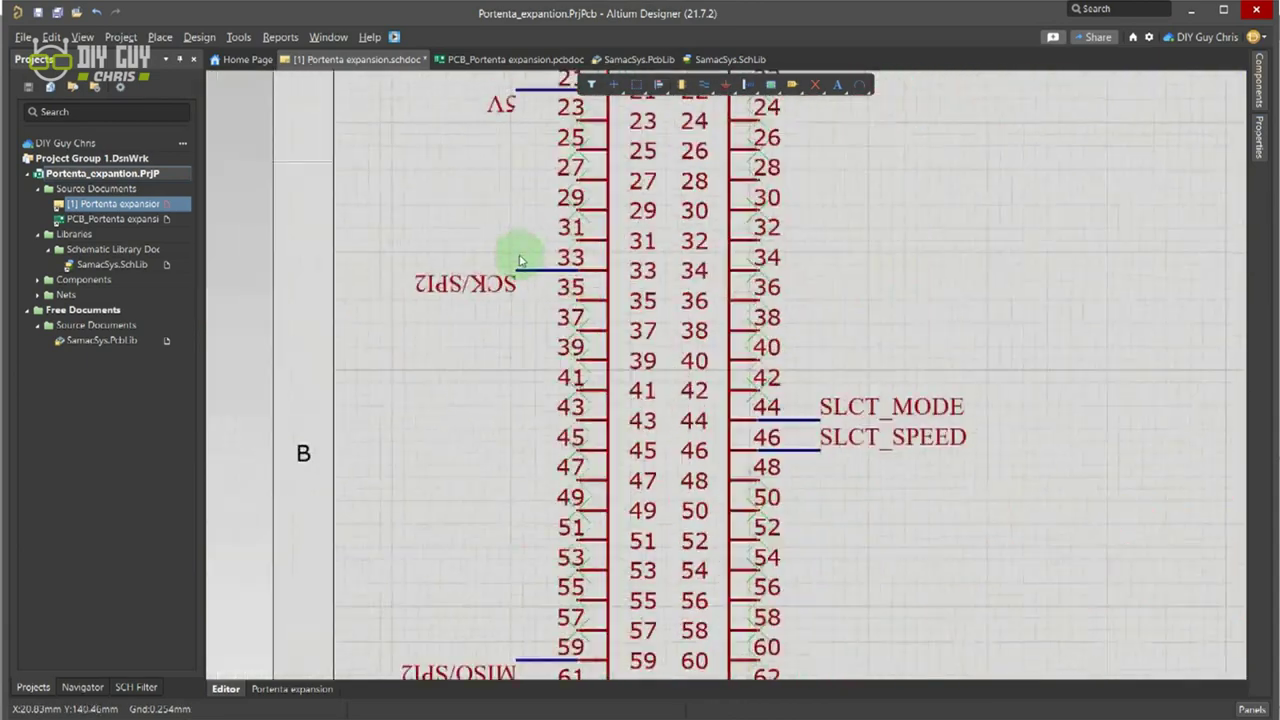
ctrl+scroll(471, 620, up, 4)
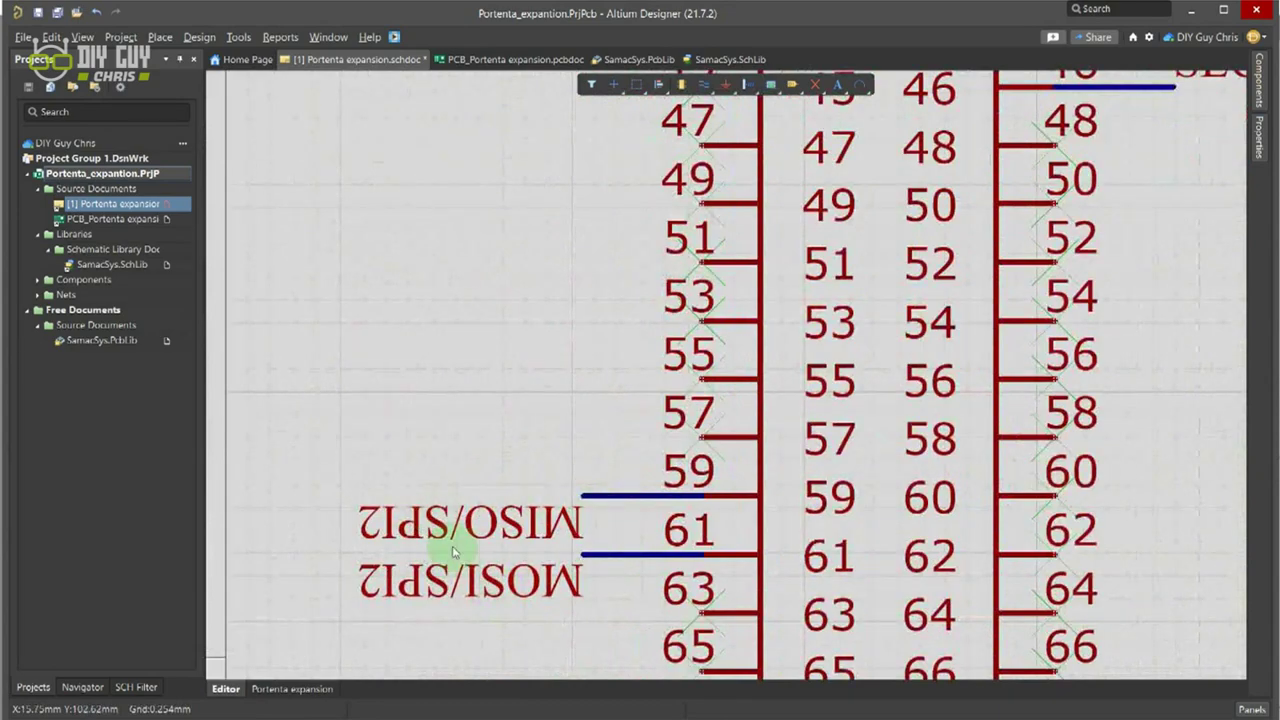
ctrl+scroll(453, 551, down, 5)
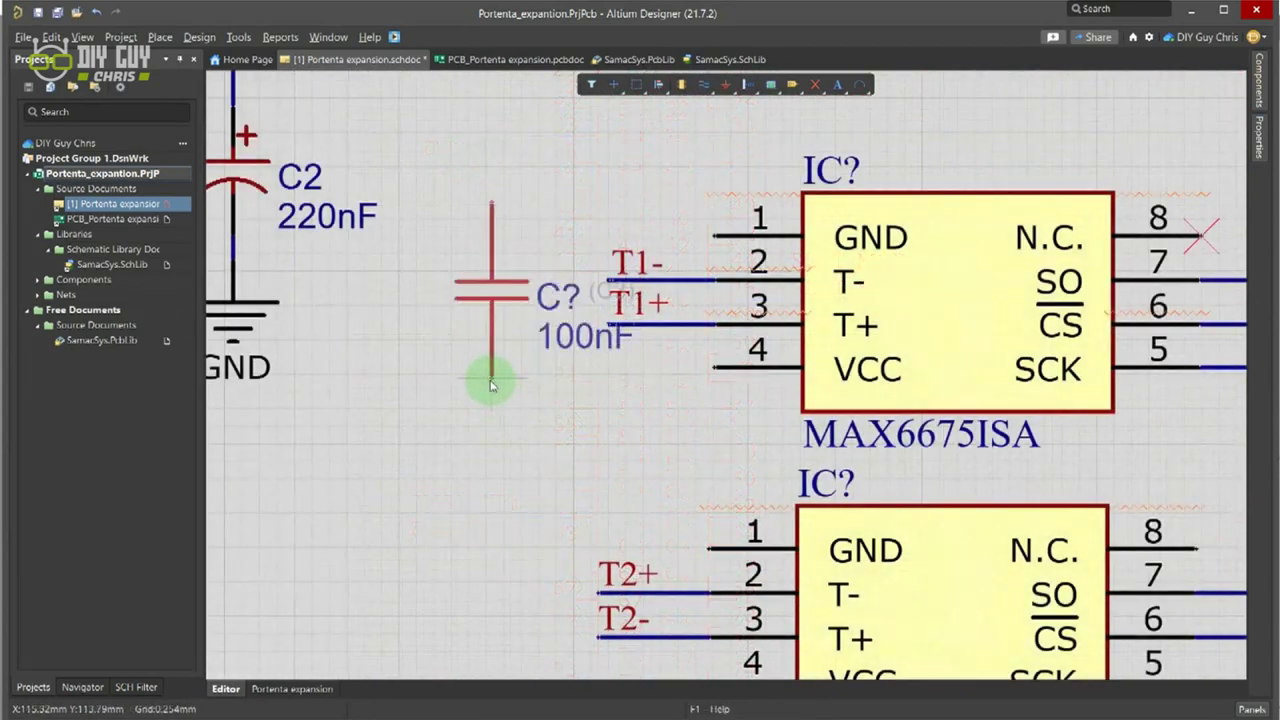
click(491, 387)
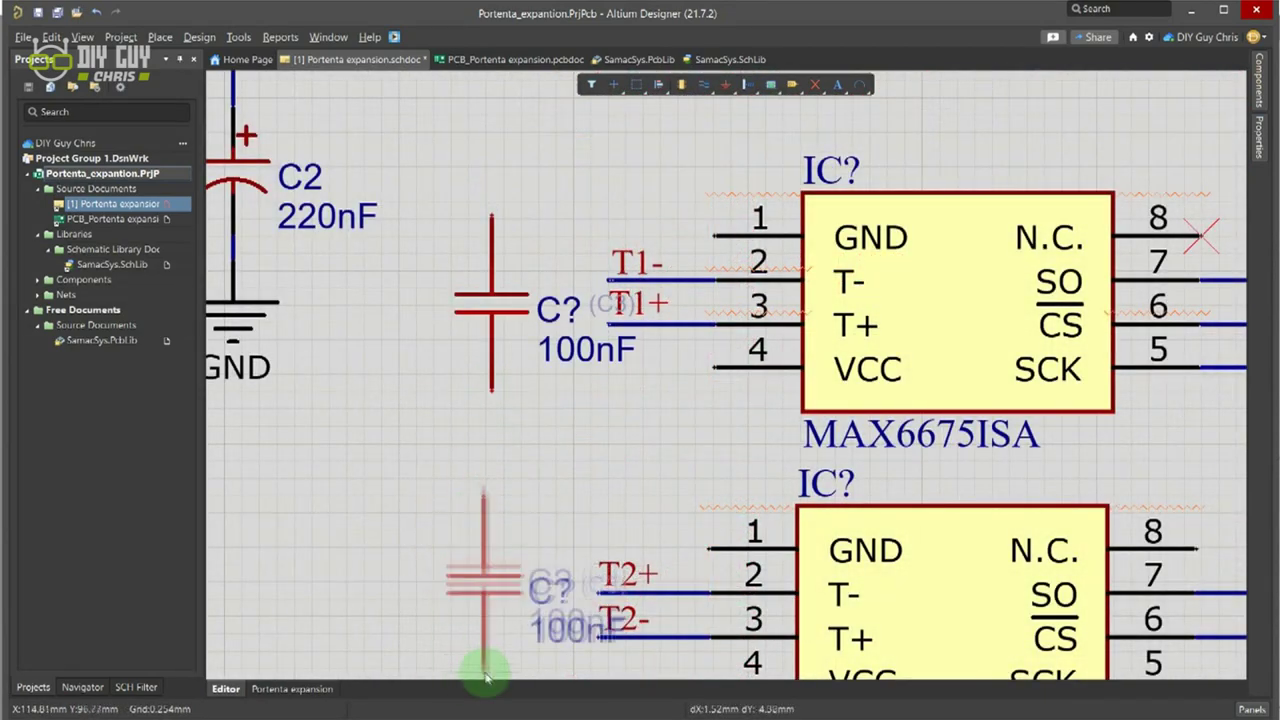
ctrl+scroll(486, 677, down, 1)
key(space)
key(space)
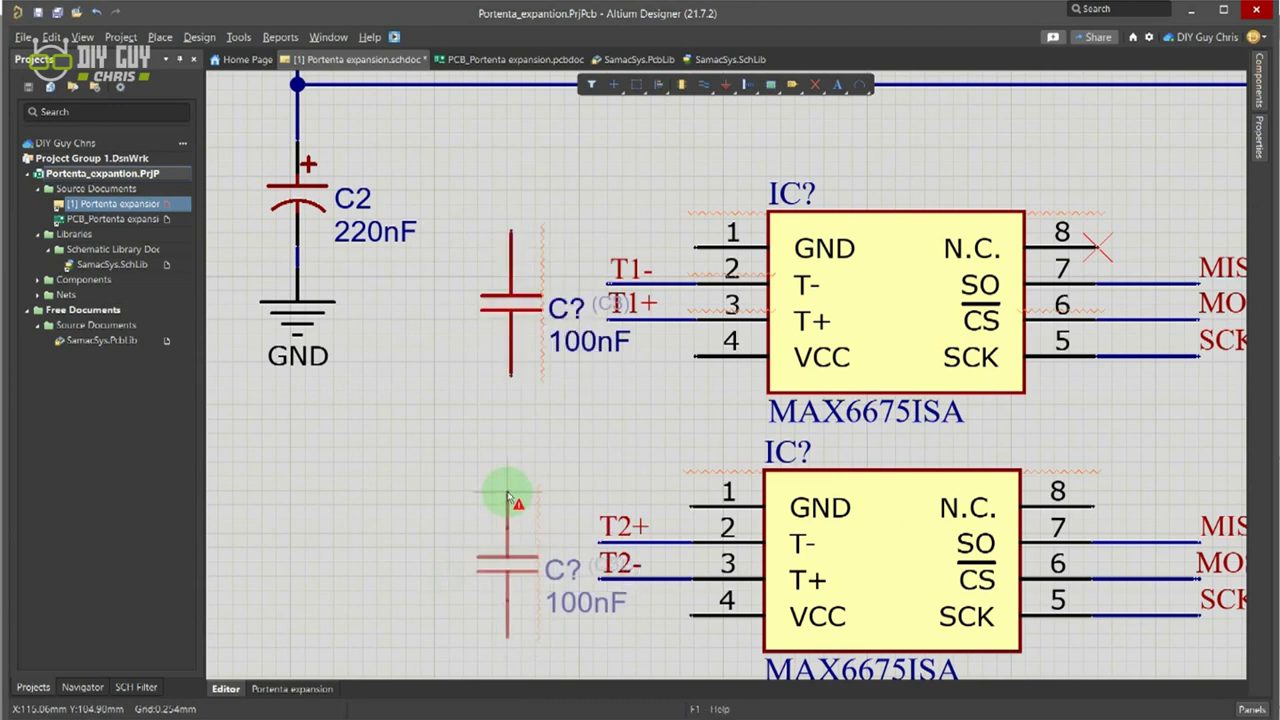
click(507, 497)
ctrl+scroll(510, 335, up, 2)
Step: Wire IC pins 1 and 4 to the first capacitor and add two net labels
click(300, 352)
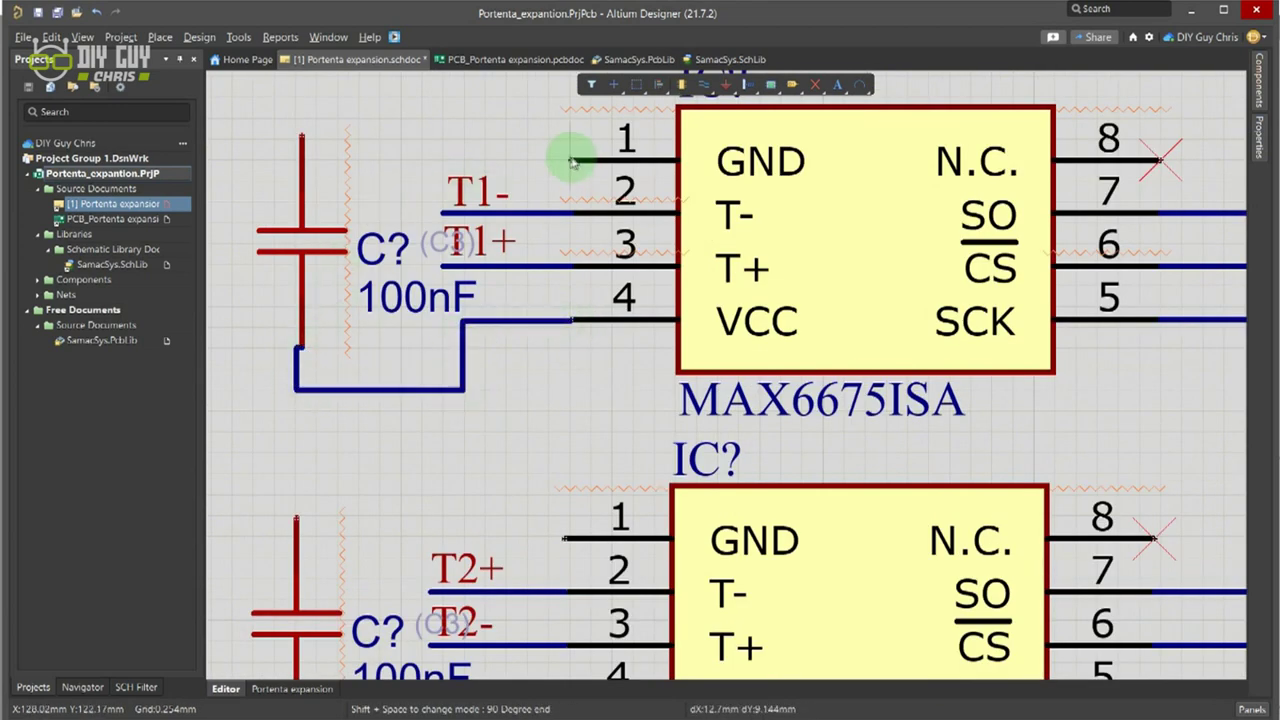
click(300, 133)
ctrl+scroll(300, 133, down, 1)
key(p)
key(n)
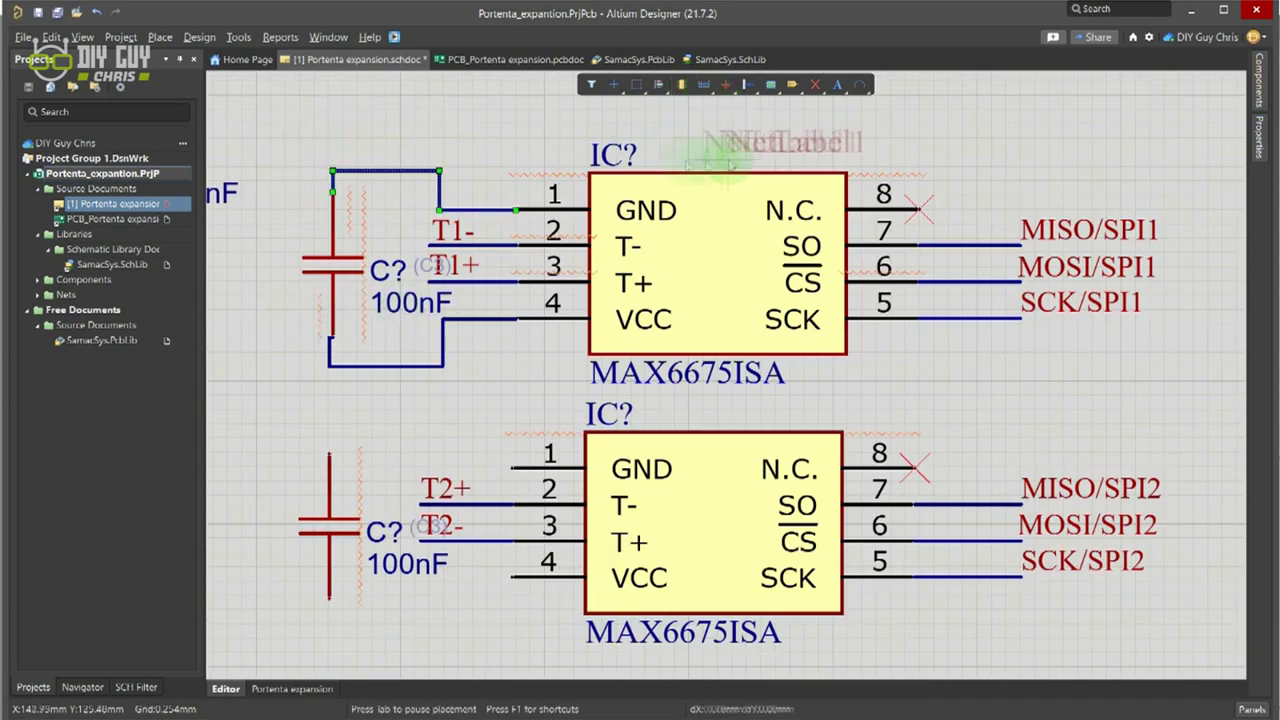
click(351, 174)
click(360, 366)
key(Escape)
Step: Name the first capacitor's top label VCC and bottom label GND
double_click(412, 157)
key(Return)
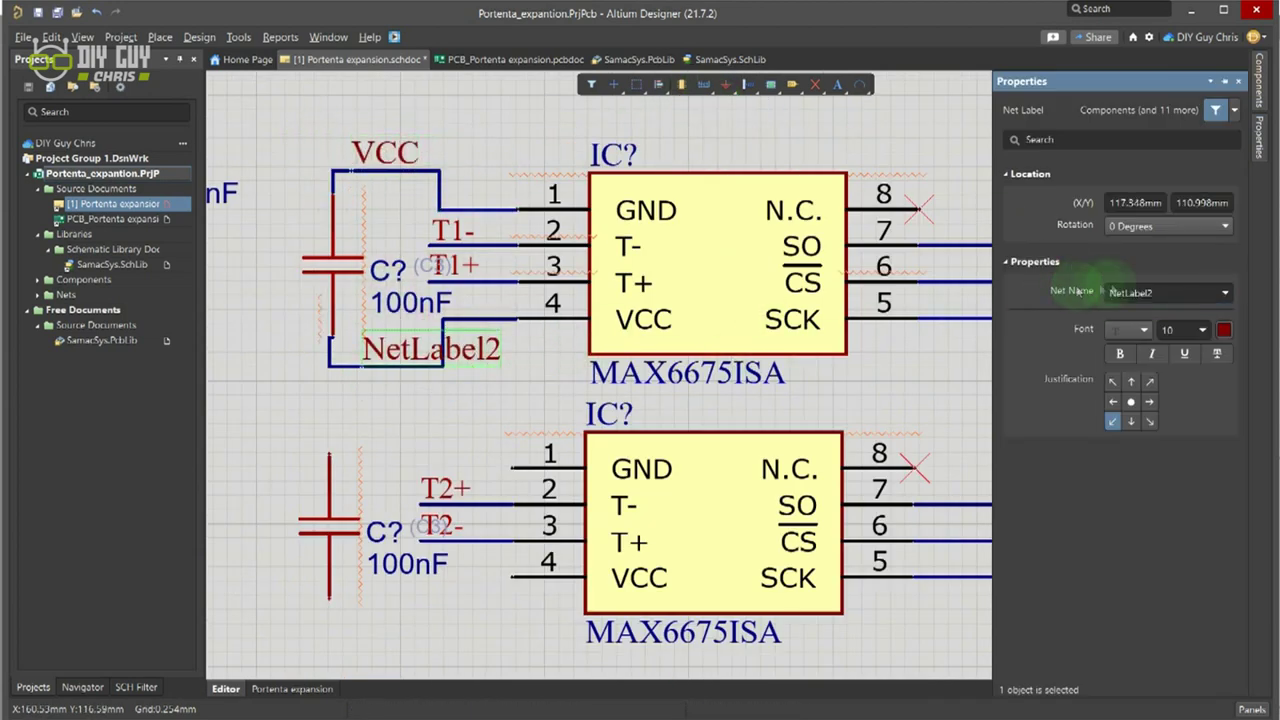
text(G)
key(Return)
click(429, 409)
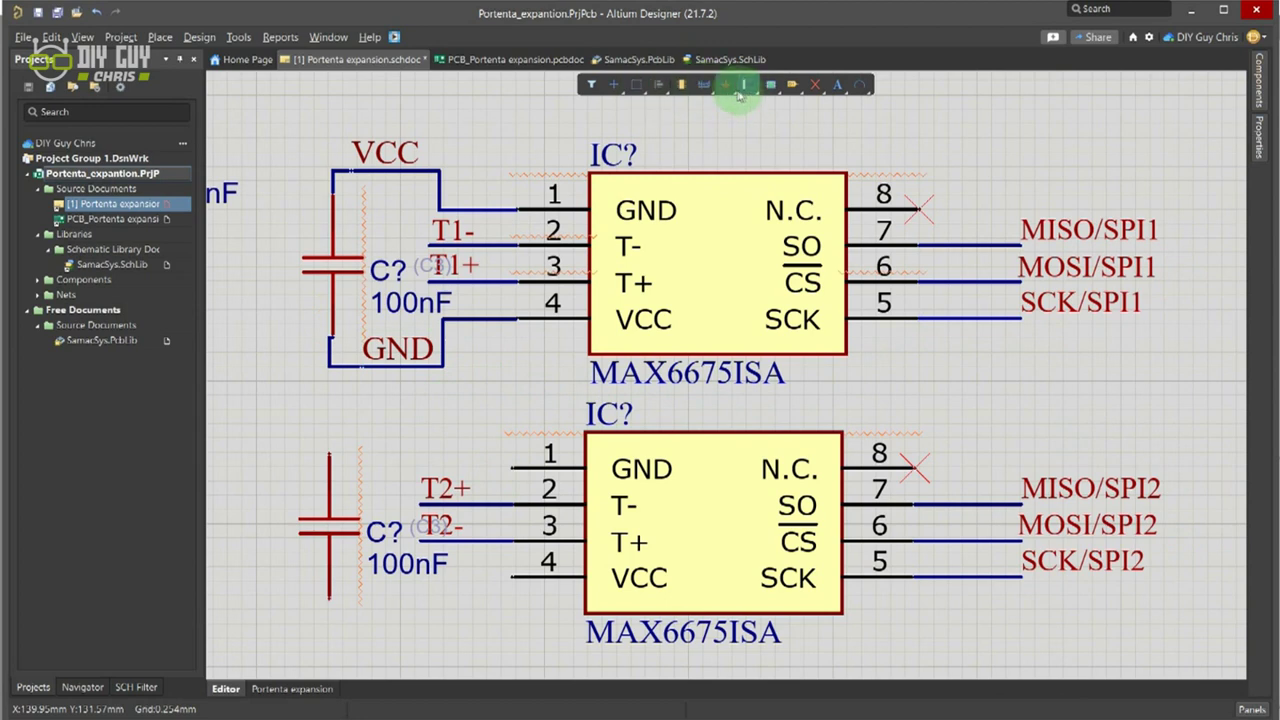
Step: Wire the lower capacitor to IC2 and name its labels VCC and GND
click(740, 88)
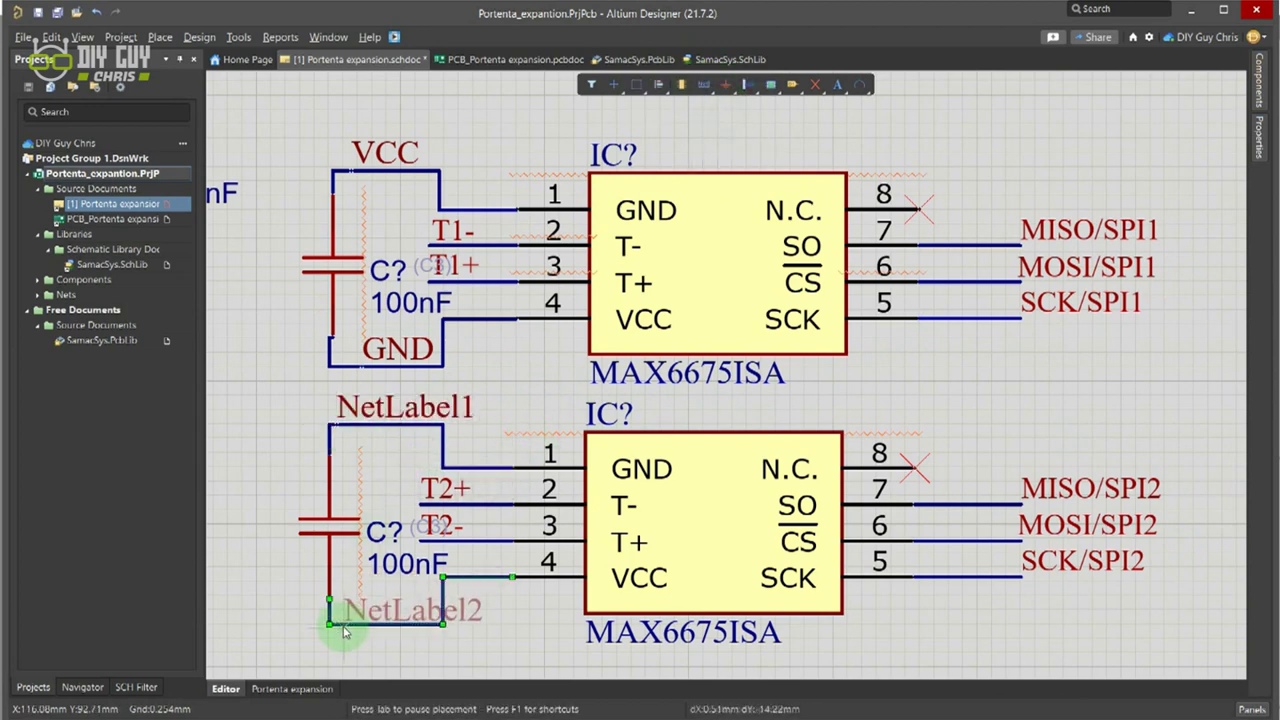
double_click(400, 410)
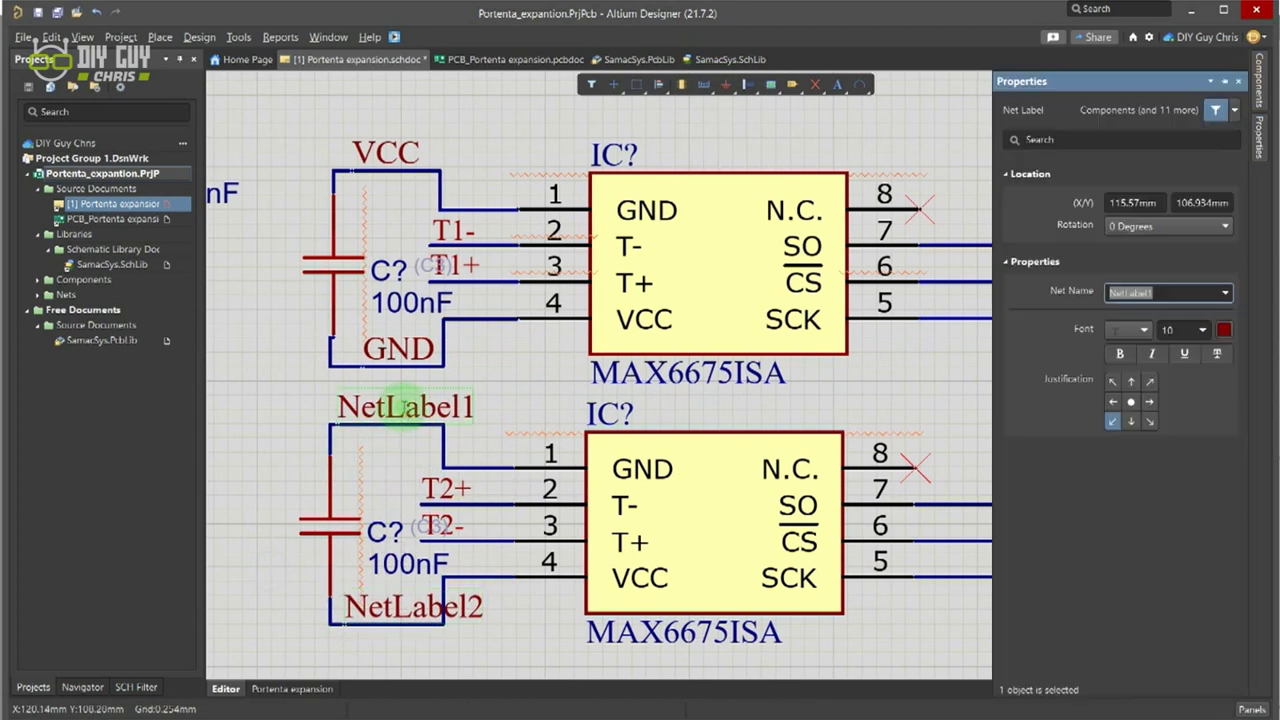
text(VCC)
key(Return)
click(414, 604)
key(Return)
click(457, 400)
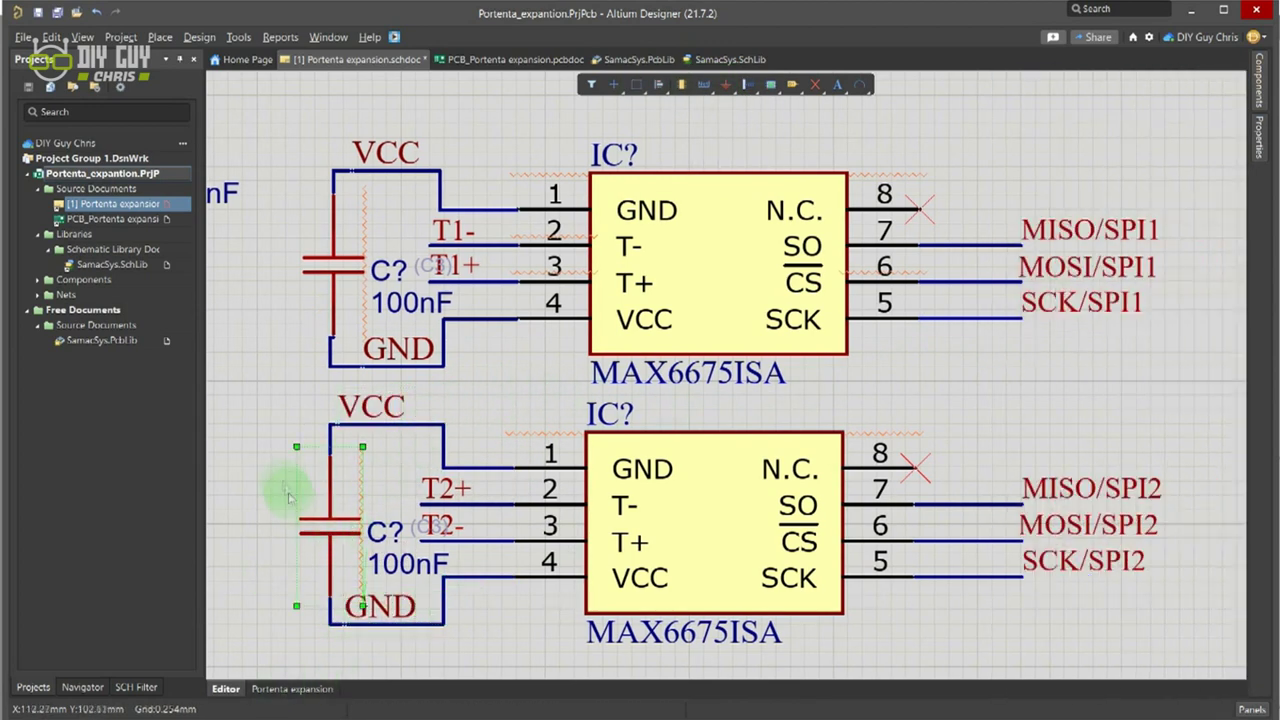
ctrl+scroll(286, 500, down, 2)
ctrl+scroll(752, 457, up, 2)
ctrl+scroll(752, 457, up, 1)
ctrl+scroll(749, 455, down, 1)
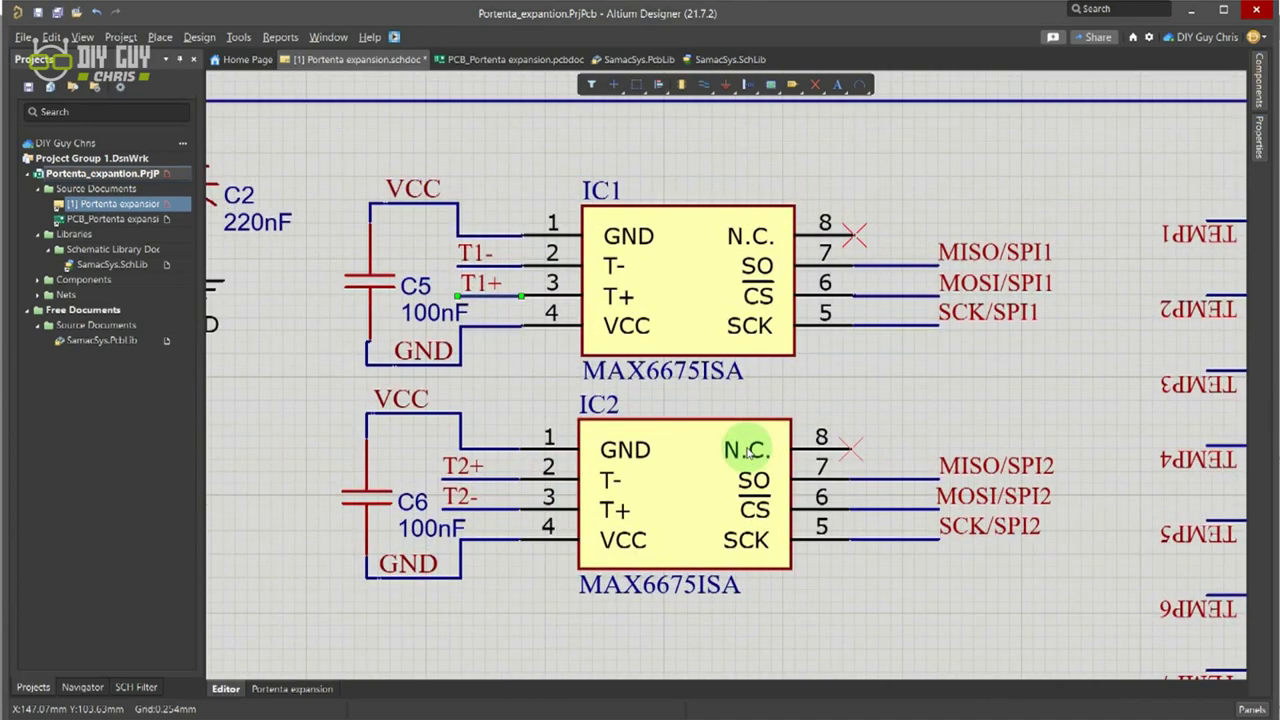
Step: Switch to PCB_Portenta expansion.PcbDoc and zoom into the MAX6675 capacitor pads
click(478, 60)
scroll(638, 382, down, 1)
ctrl+scroll(500, 360, down, 2)
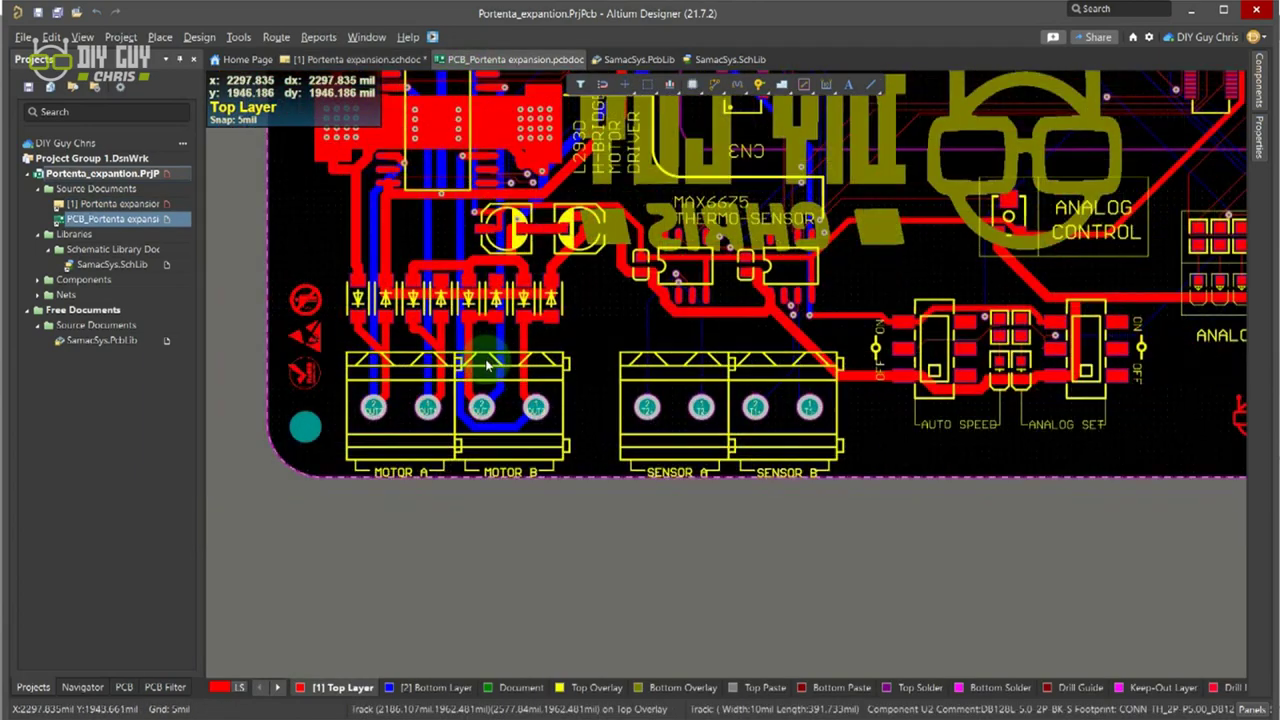
ctrl+scroll(586, 523, down, 3)
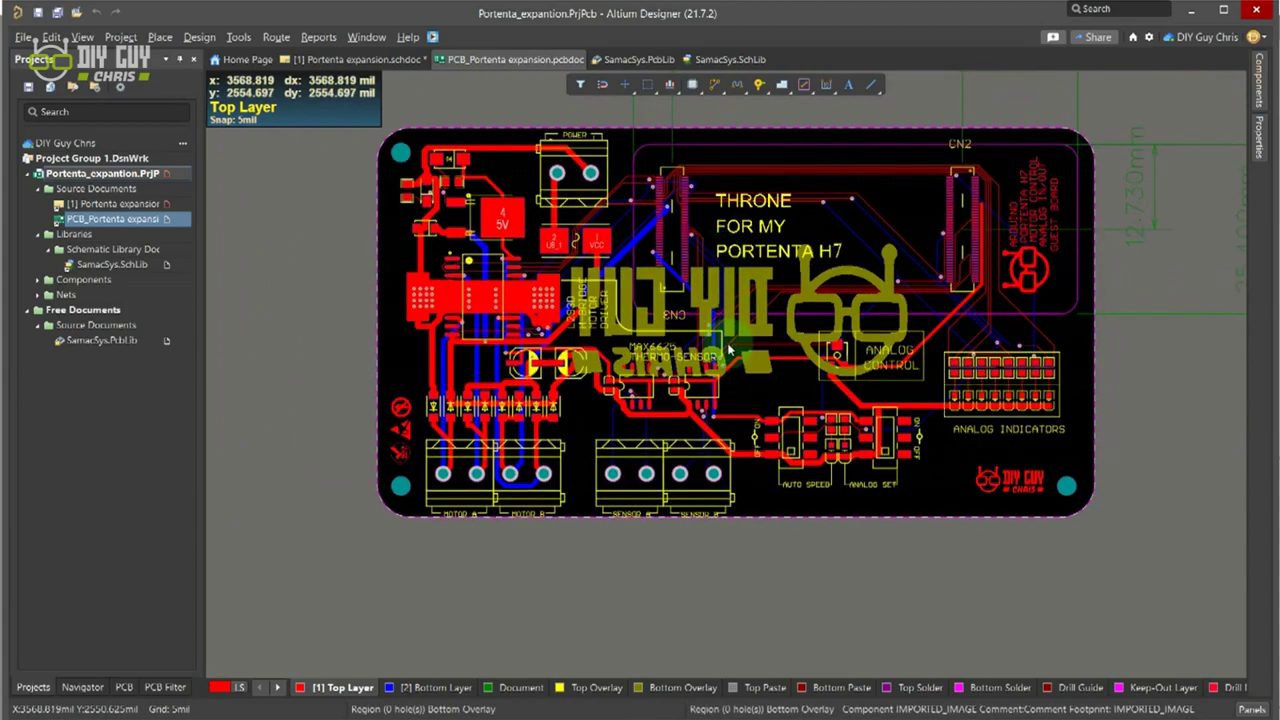
ctrl+scroll(636, 386, up, 6)
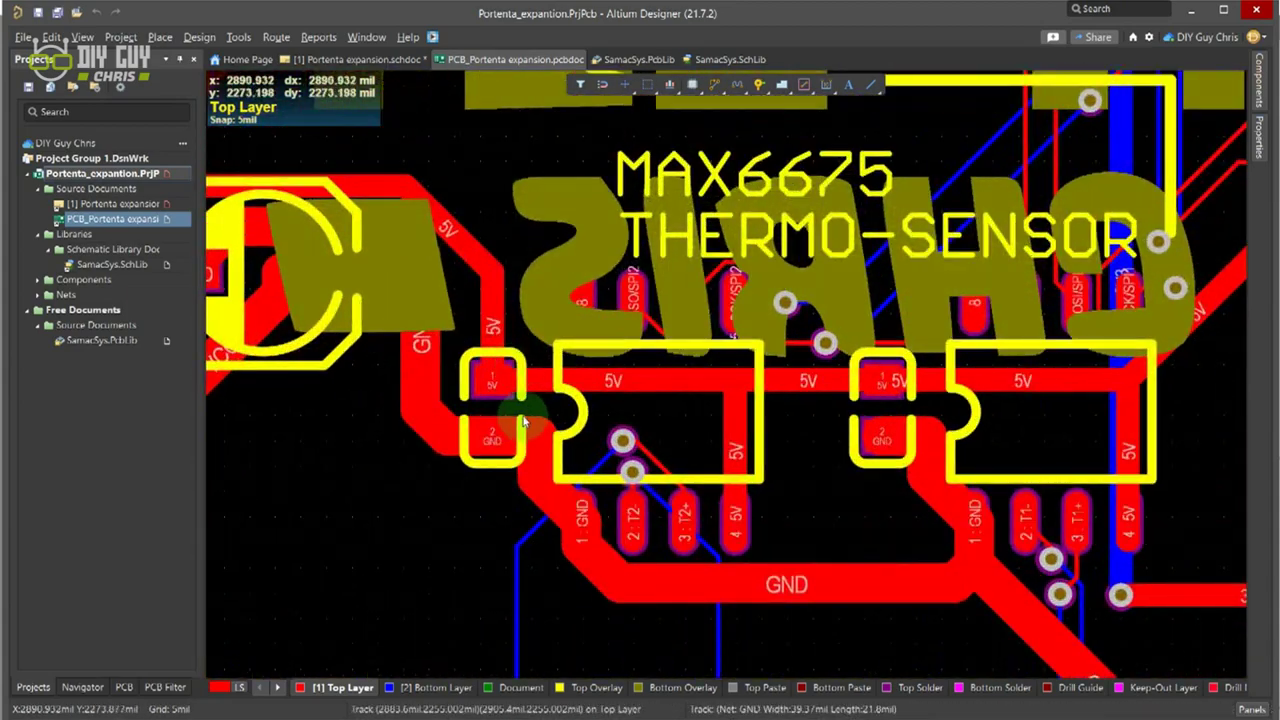
ctrl+scroll(522, 422, up, 2)
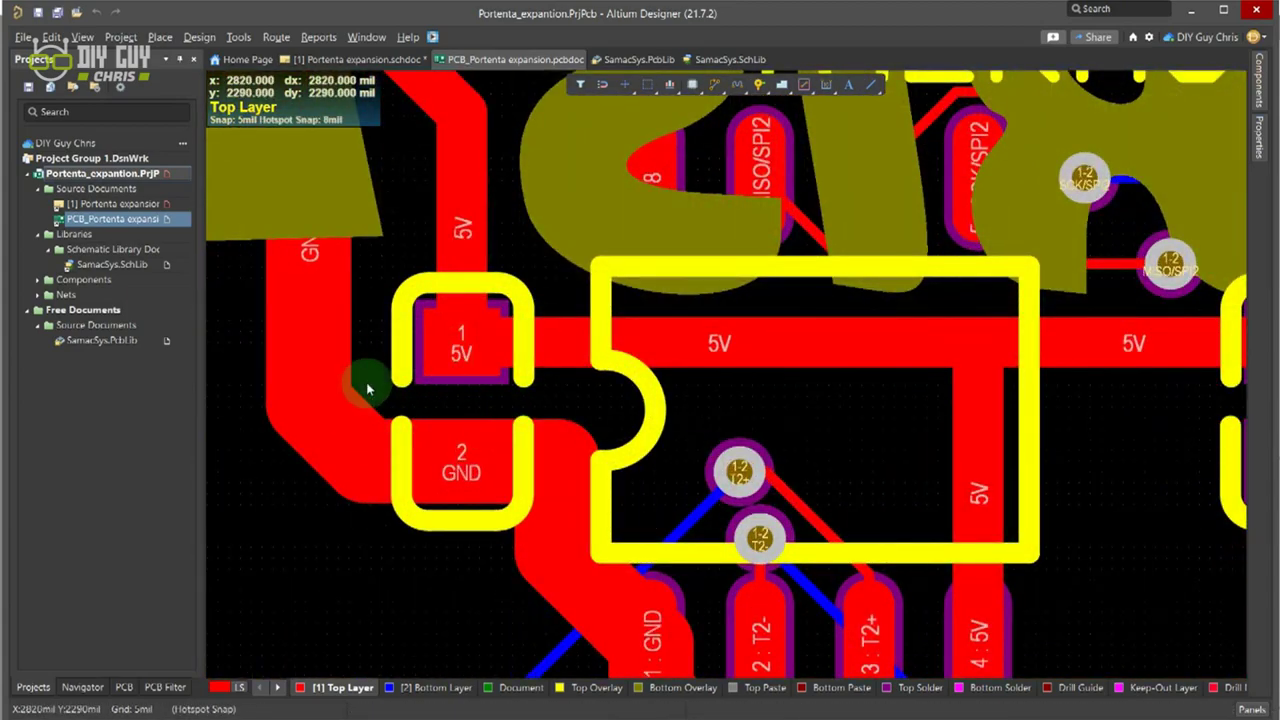
ctrl+scroll(766, 409, down, 2)
ctrl+scroll(843, 394, up, 2)
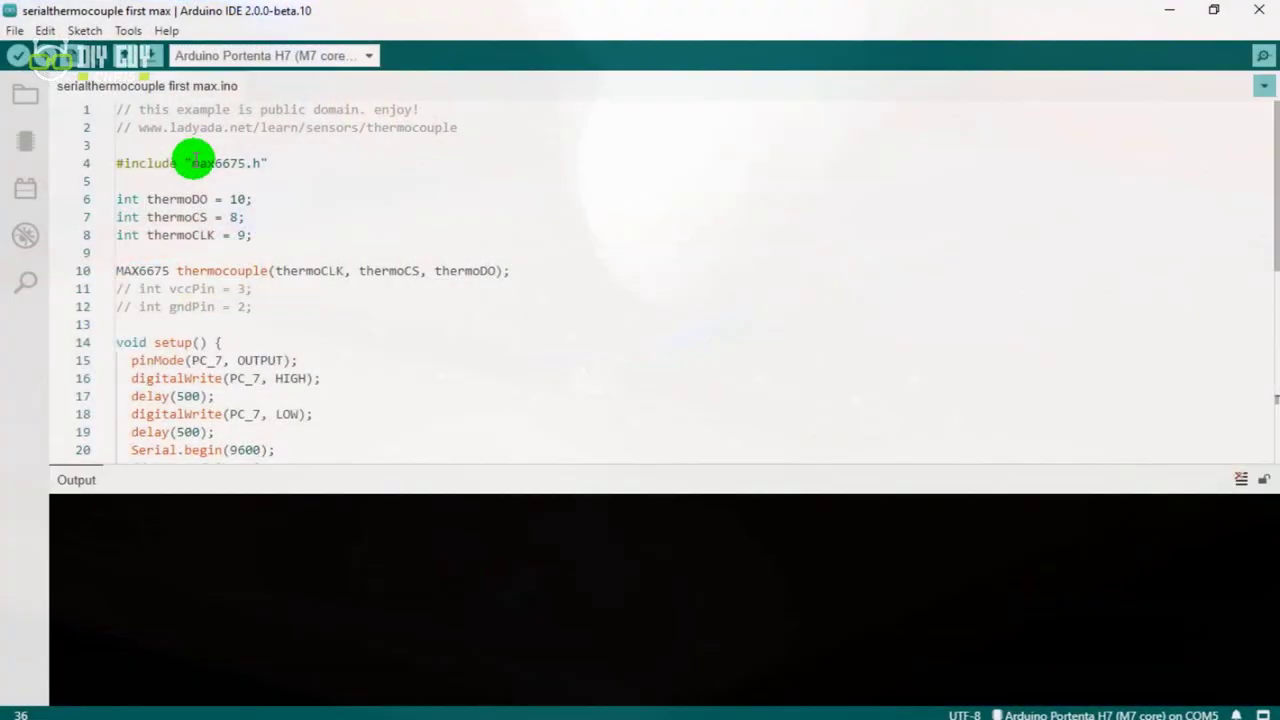
drag(191, 164, 225, 168)
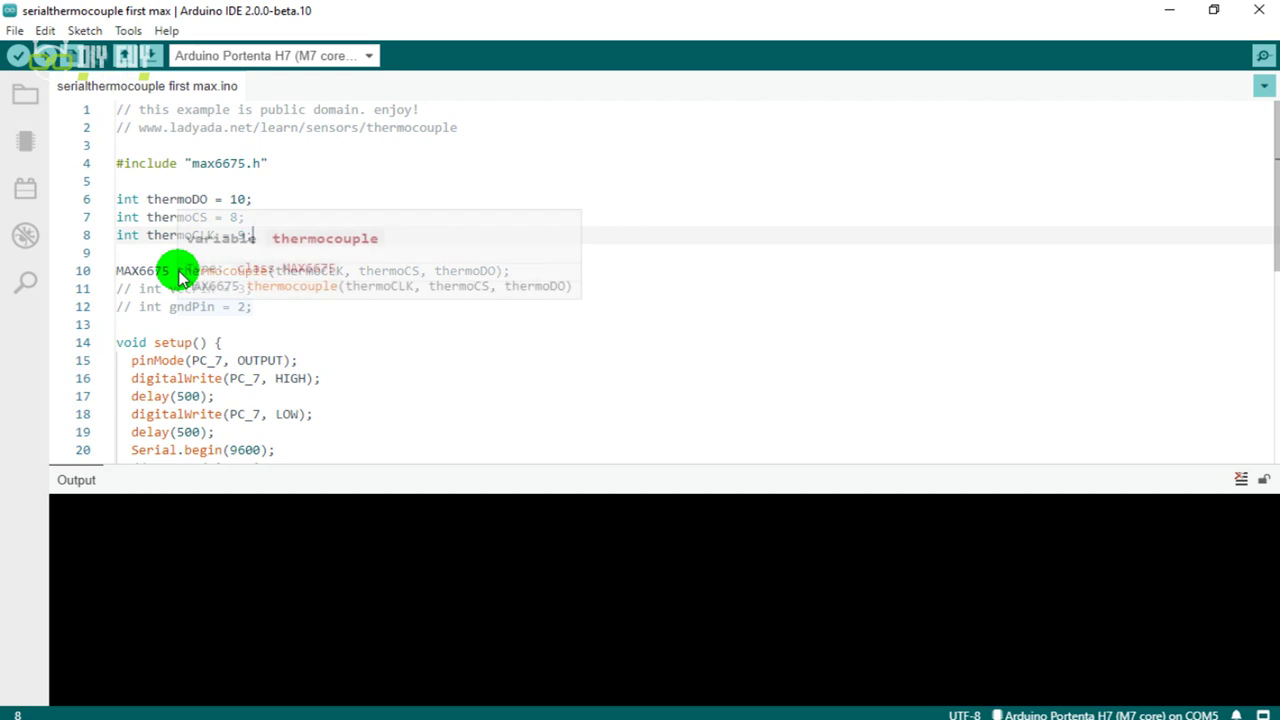
drag(178, 271, 210, 272)
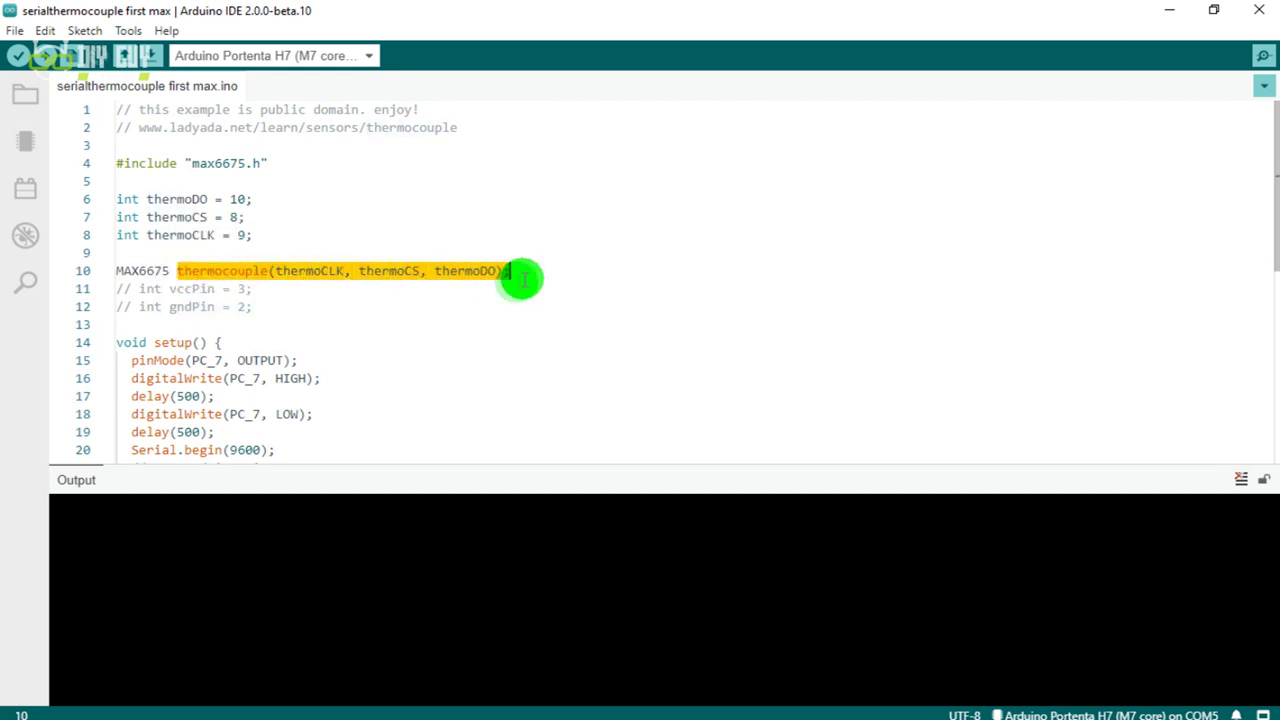
scroll(510, 285, down, 8)
click(391, 310)
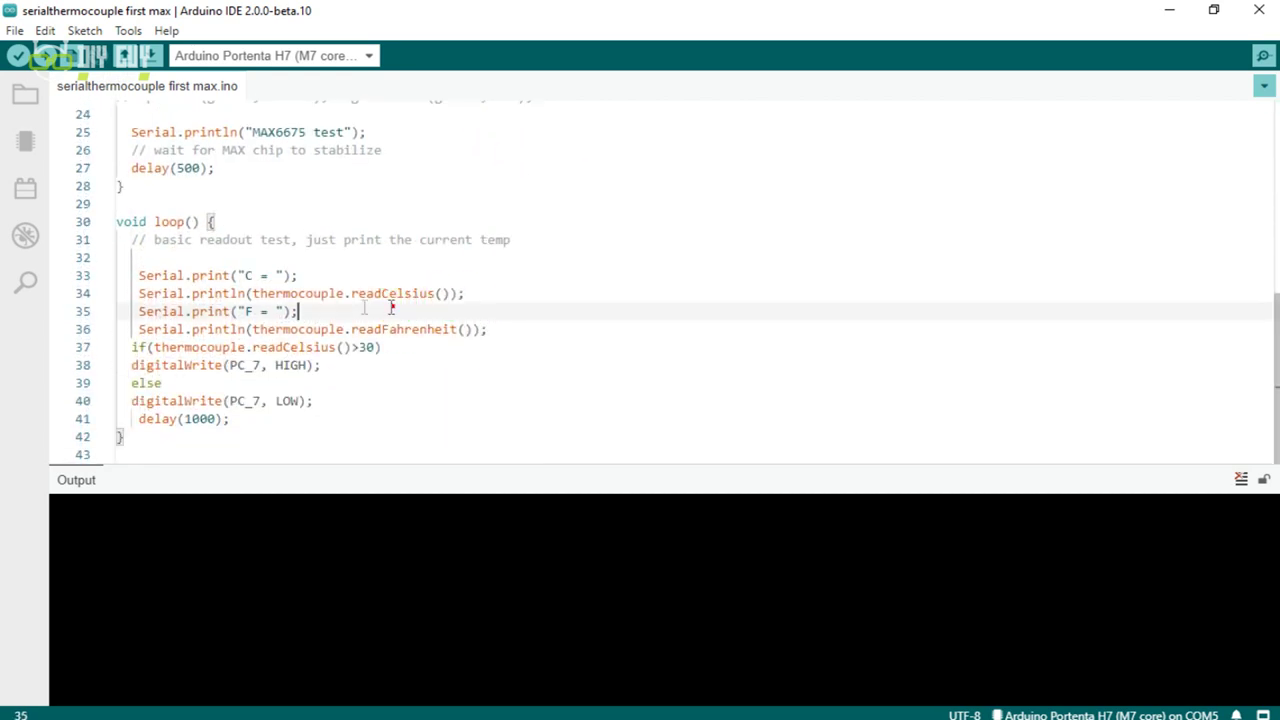
drag(139, 277, 500, 333)
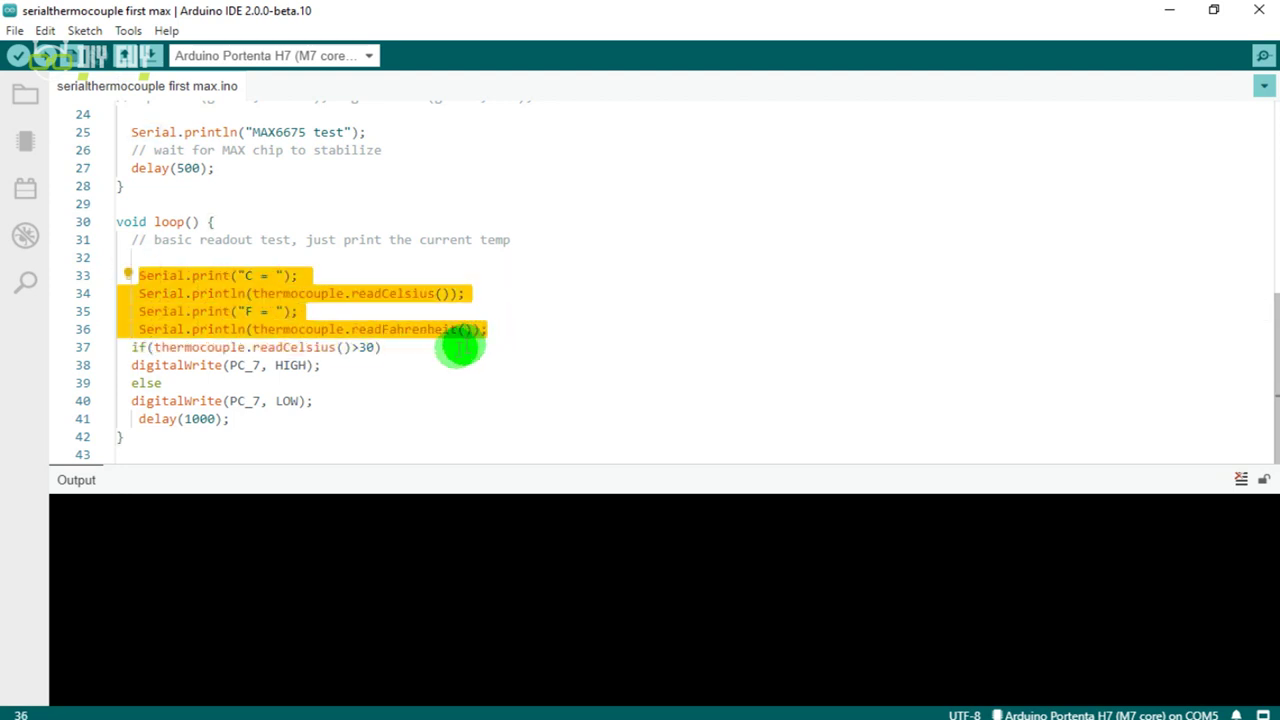
click(406, 364)
scroll(408, 364, up, 3)
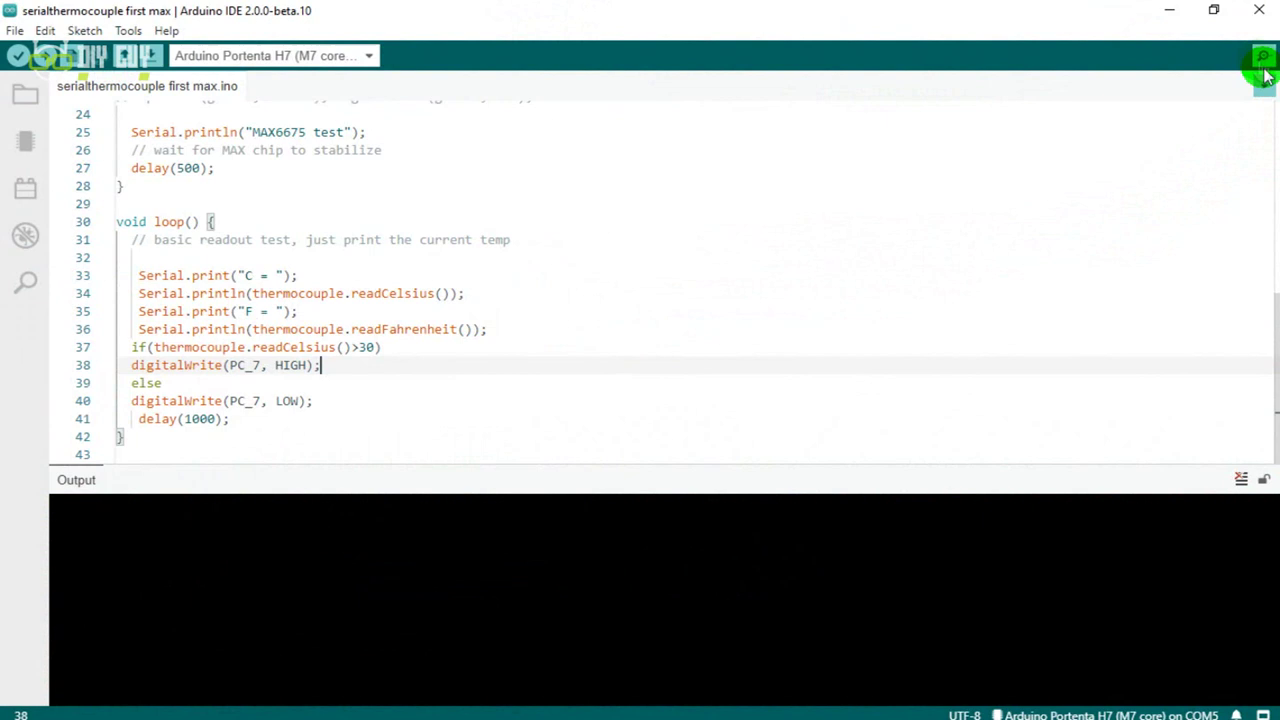
Step: Open the Serial Monitor to watch Celsius and Fahrenheit thermocouple readings
click(1264, 60)
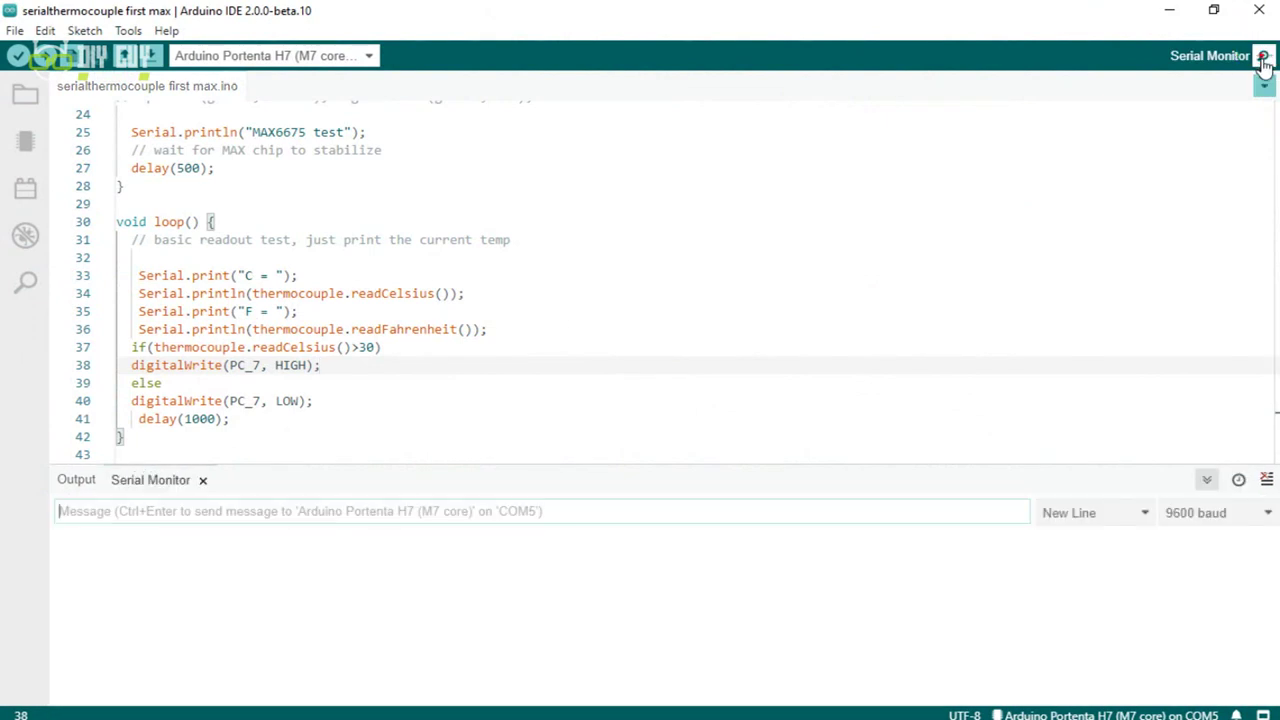
click(627, 486)
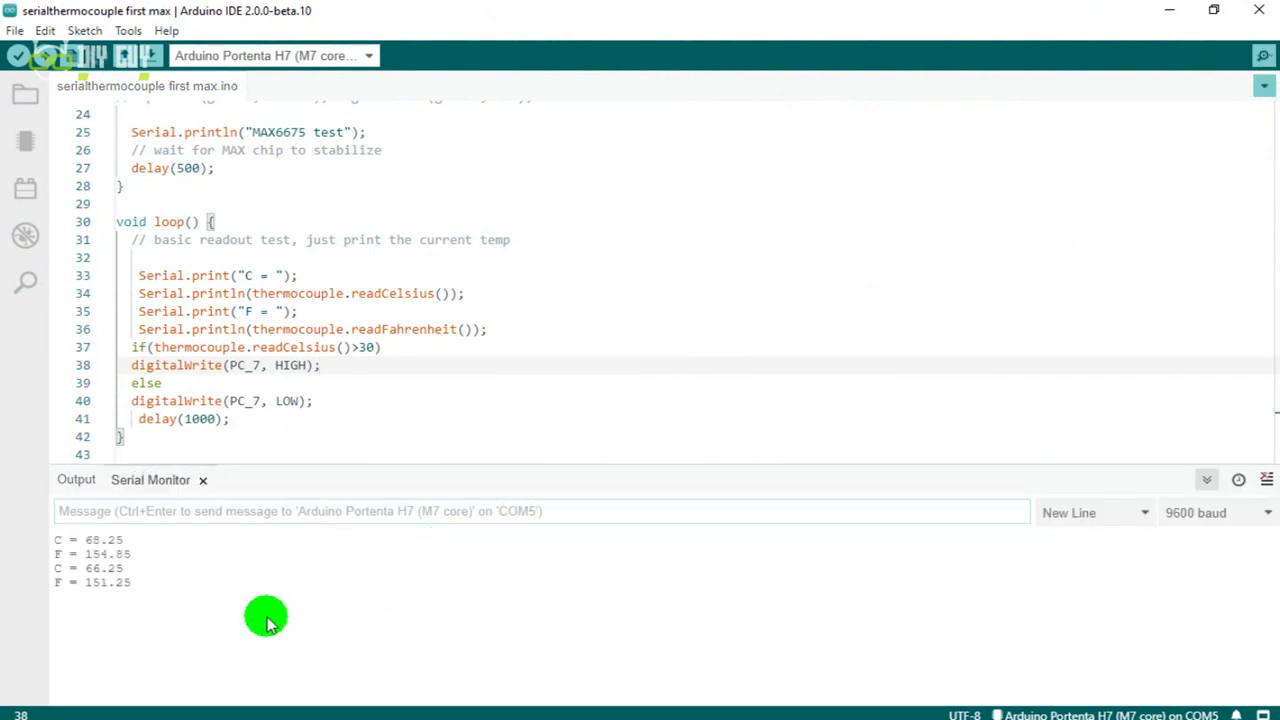